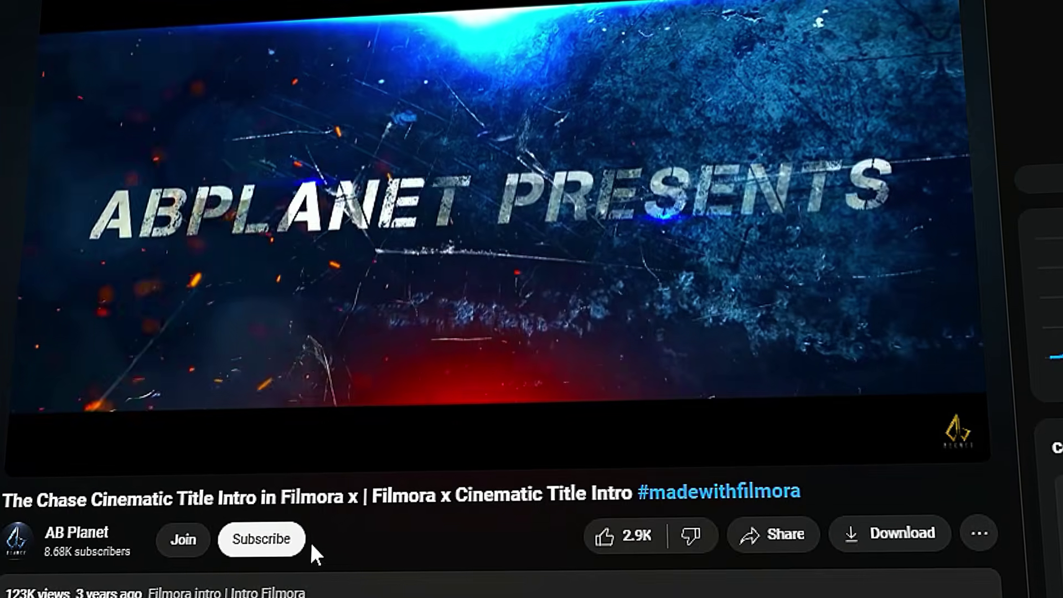
- Subscribe to the AB Planet channel with notifications set to All, and like the Filmora title intro video
click(293, 545)
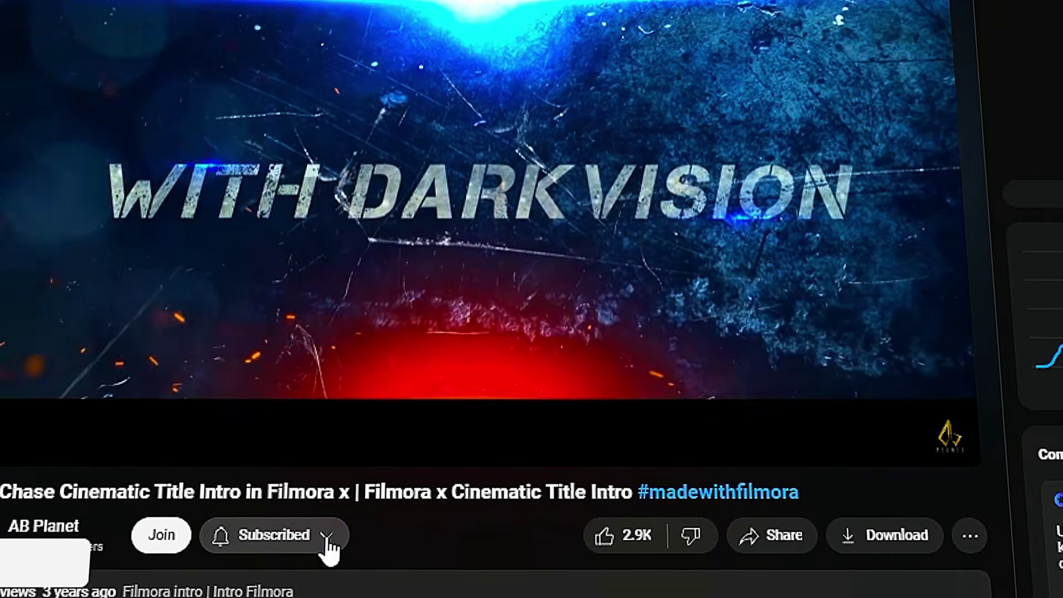
click(328, 538)
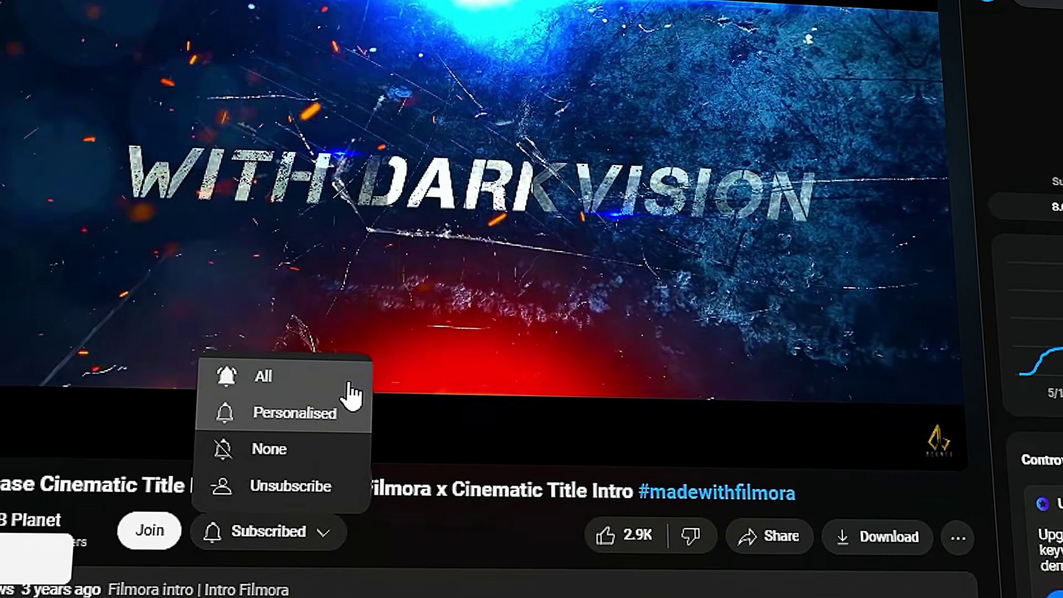
click(349, 382)
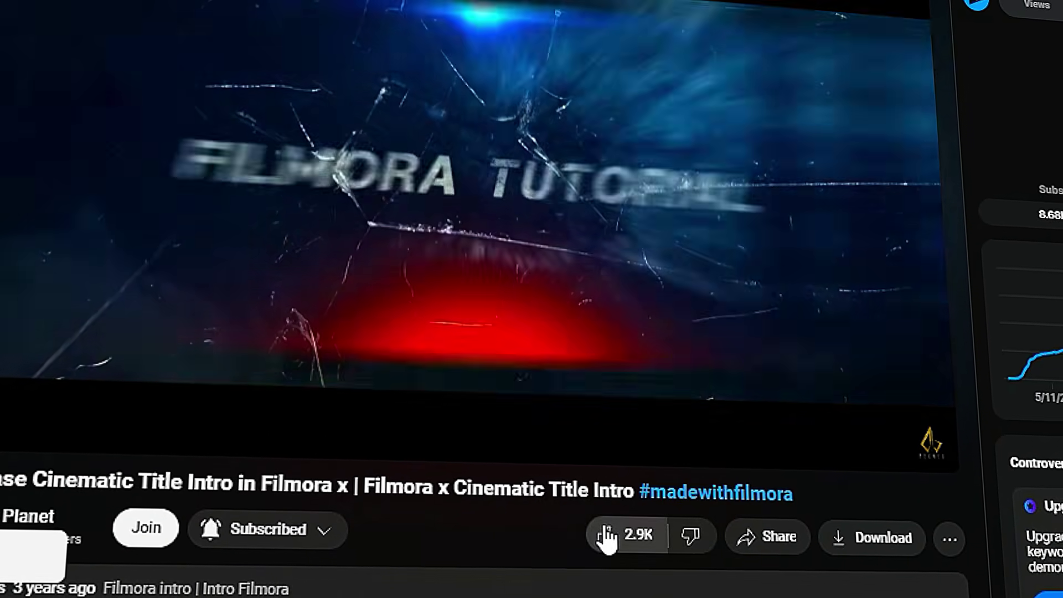
click(606, 540)
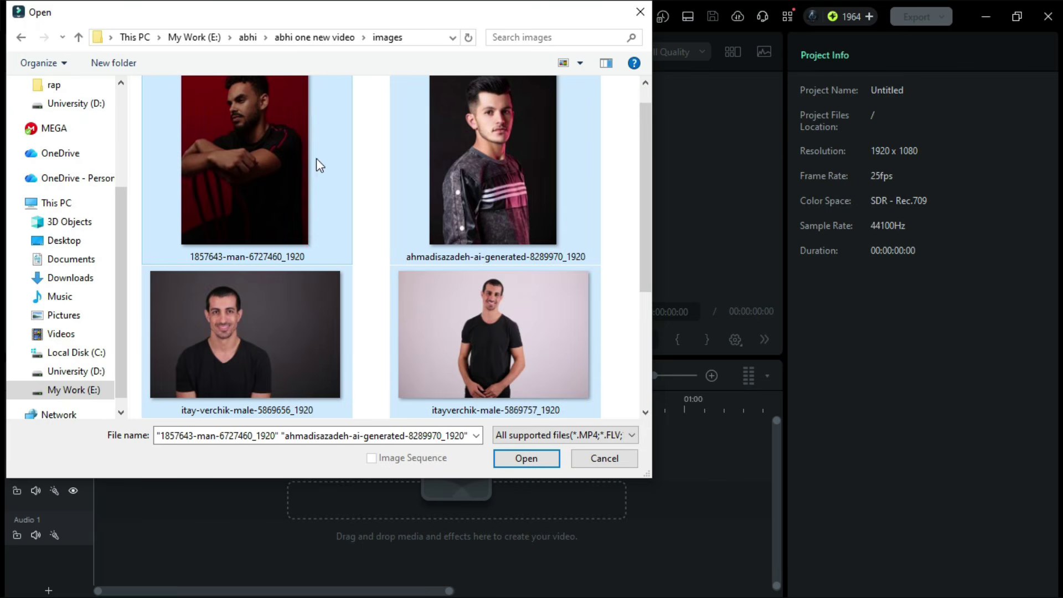
- Import the selected images into the Filmora project and place the photo of the man in the striped sweatshirt at the start of Video 1
click(526, 458)
drag(222, 294, 176, 416)
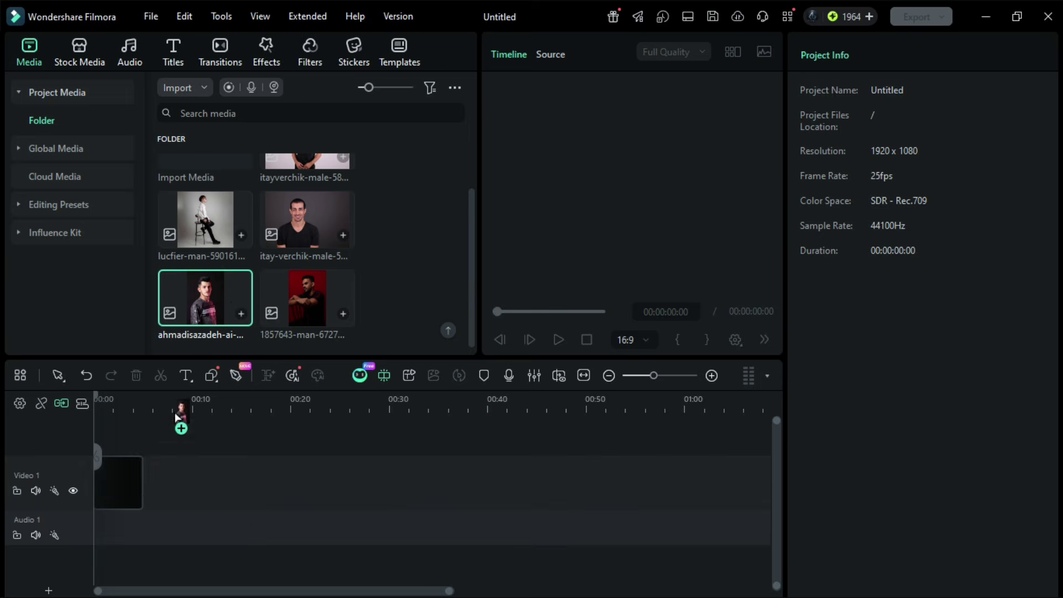
drag(136, 486, 136, 486)
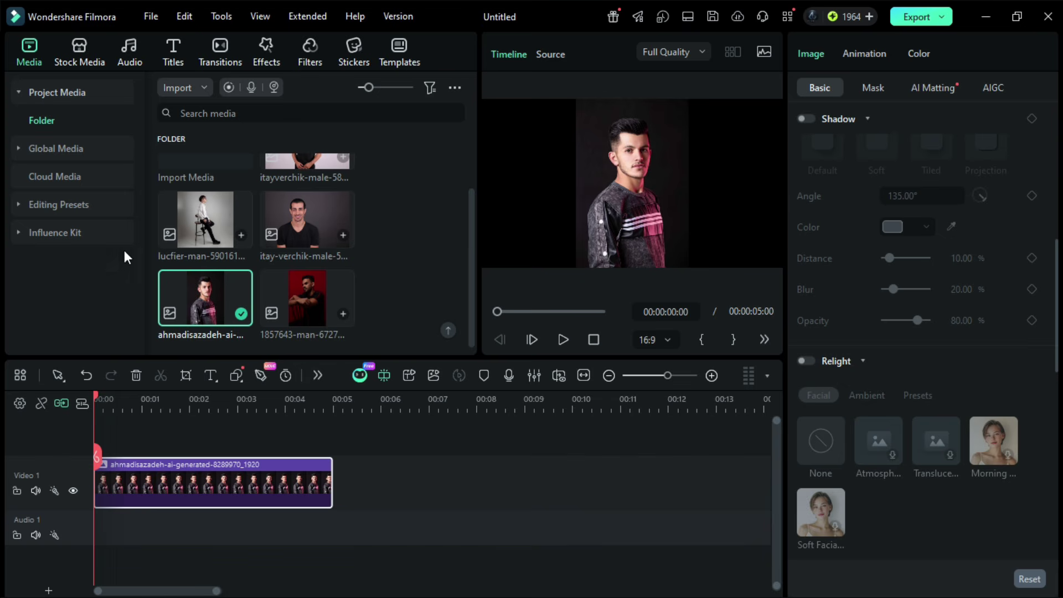
- Generate the Football Fever AI effect Stadium Athlete on the striped-sweatshirt photo clip and play the result
click(267, 53)
click(15, 118)
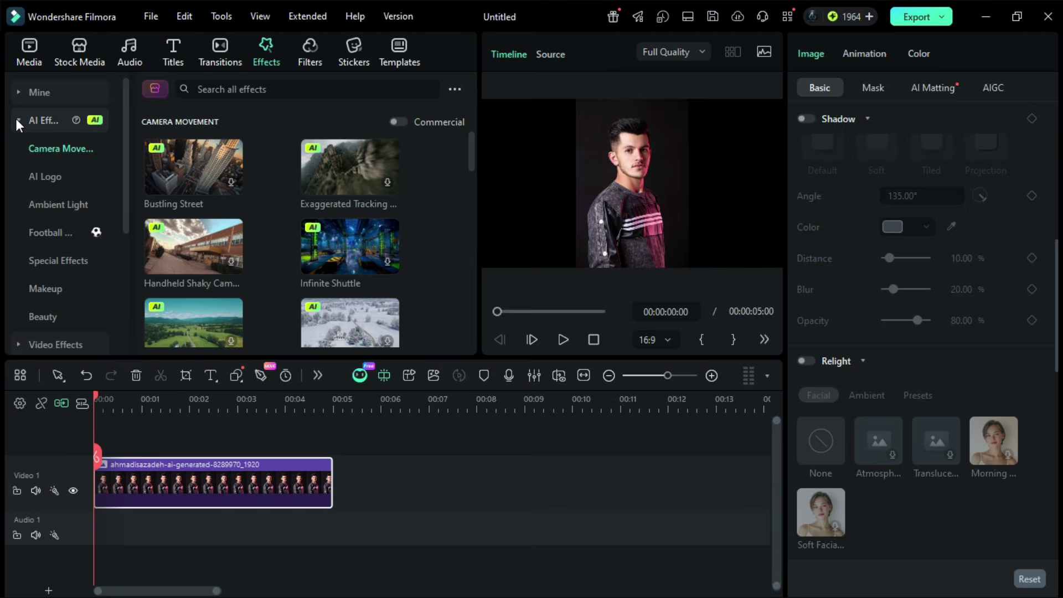
click(63, 232)
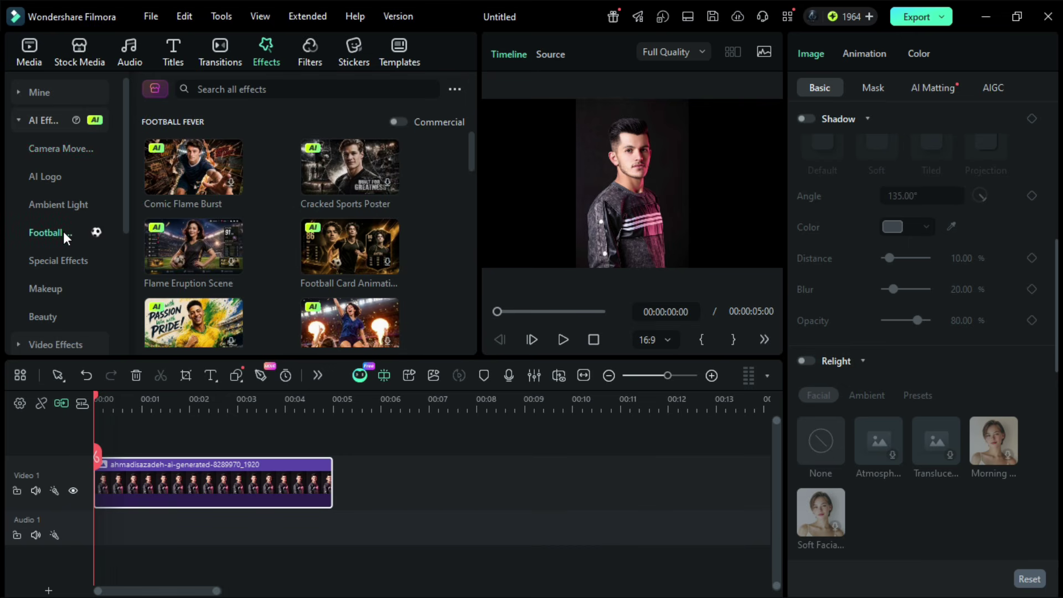
drag(472, 158, 472, 261)
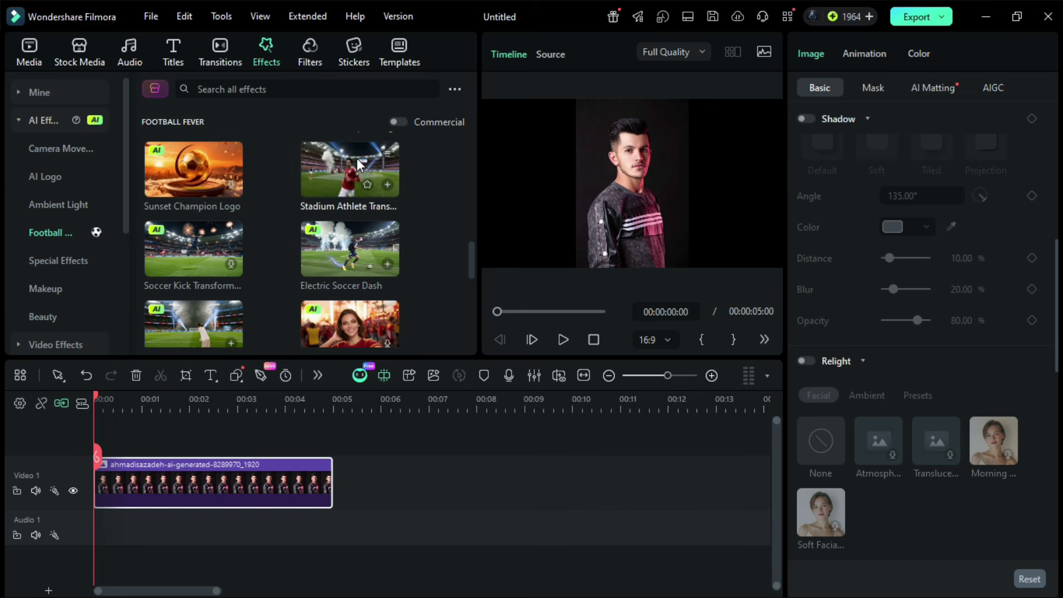
drag(357, 158, 247, 487)
click(704, 358)
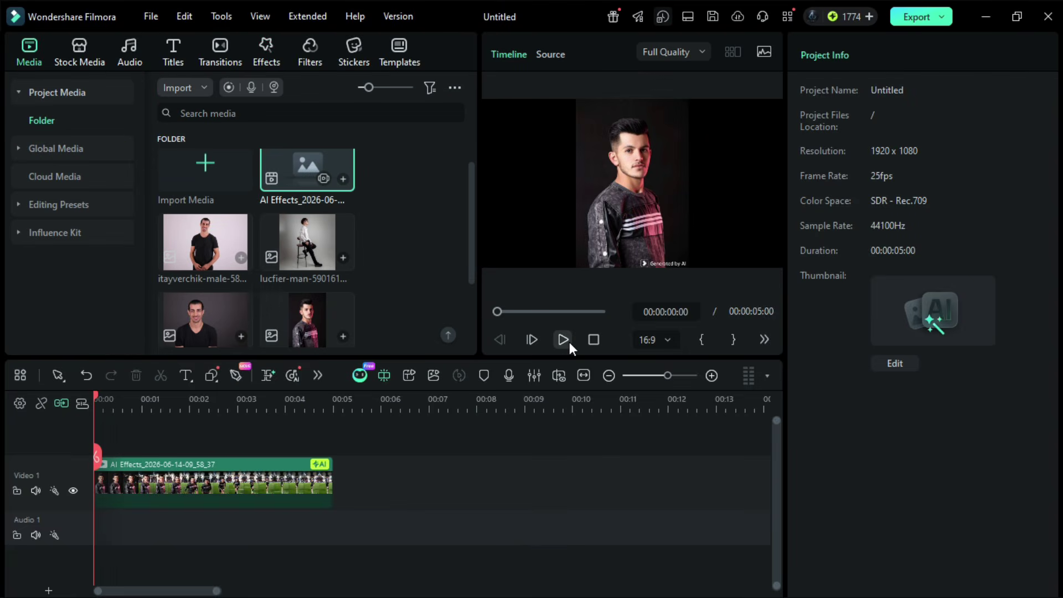
click(569, 342)
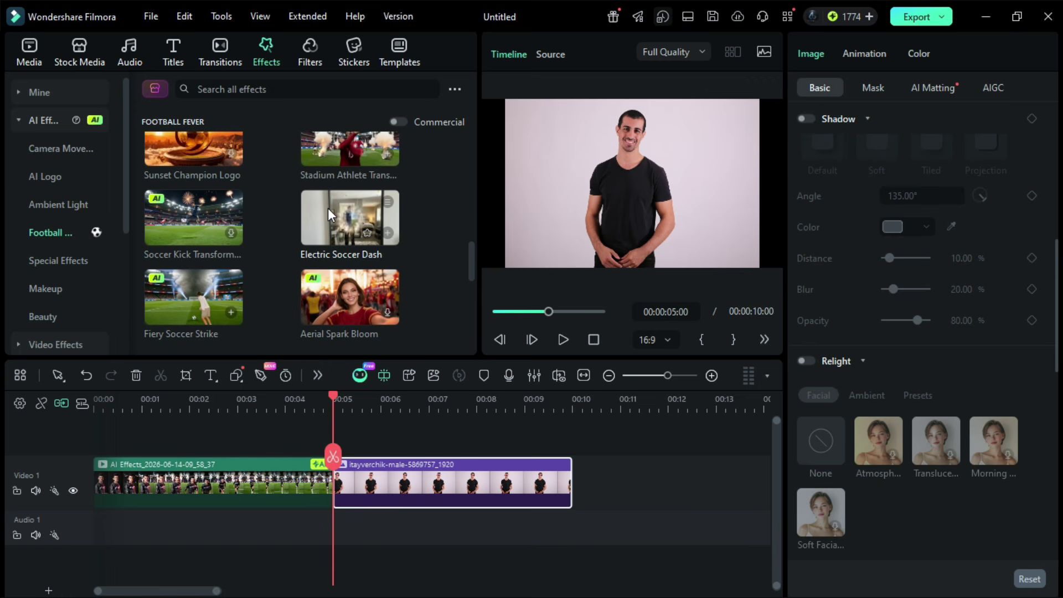
- Generate the Electric Soccer Dash AI effect on the second clip, the standing man on a light background, and play it
drag(328, 208, 386, 471)
click(673, 356)
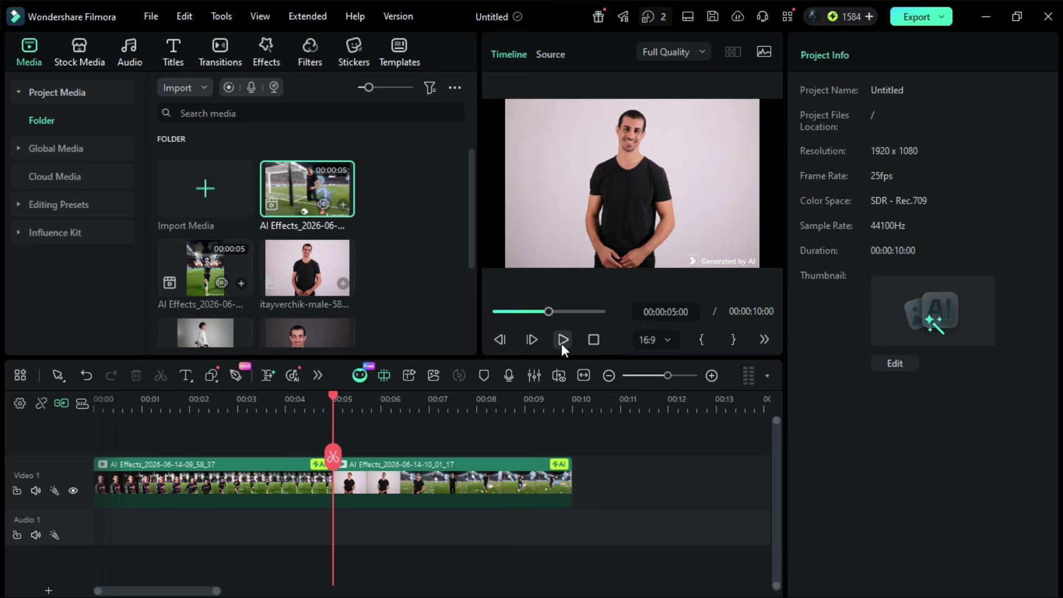
click(561, 343)
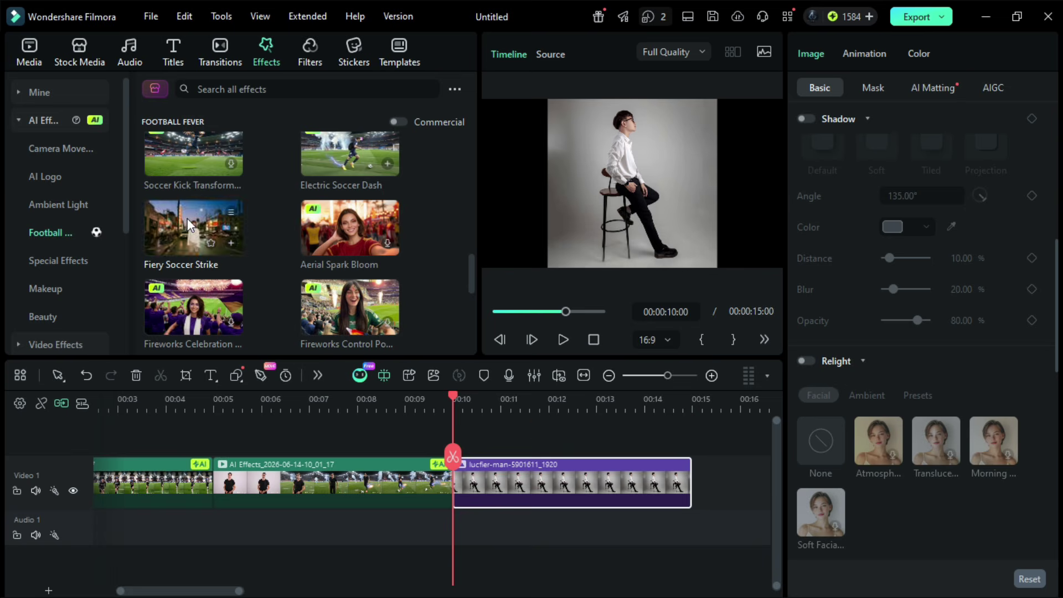
- Apply the Fiery Soccer Strike AI effect to the seated man's photo and Victory Skyburst Scene to the fourth photo, and preview the latter
drag(194, 227, 554, 479)
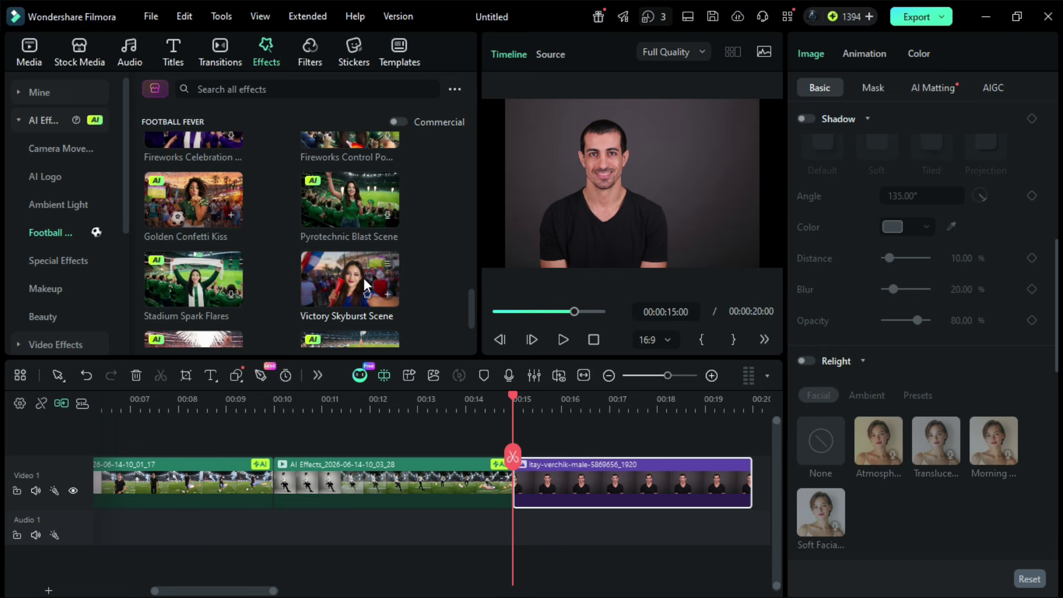
drag(362, 278, 586, 491)
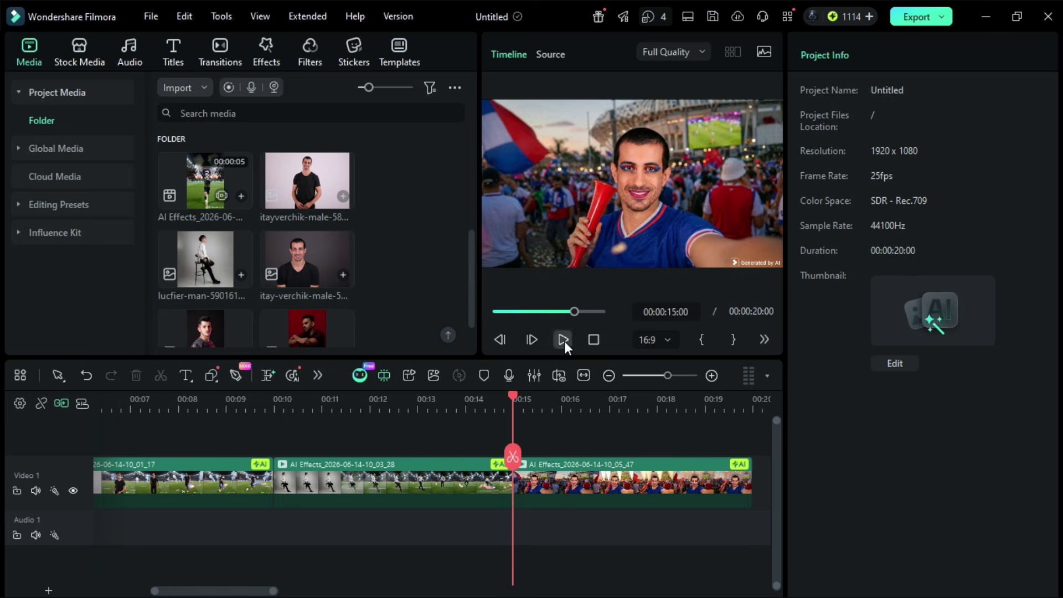
click(564, 341)
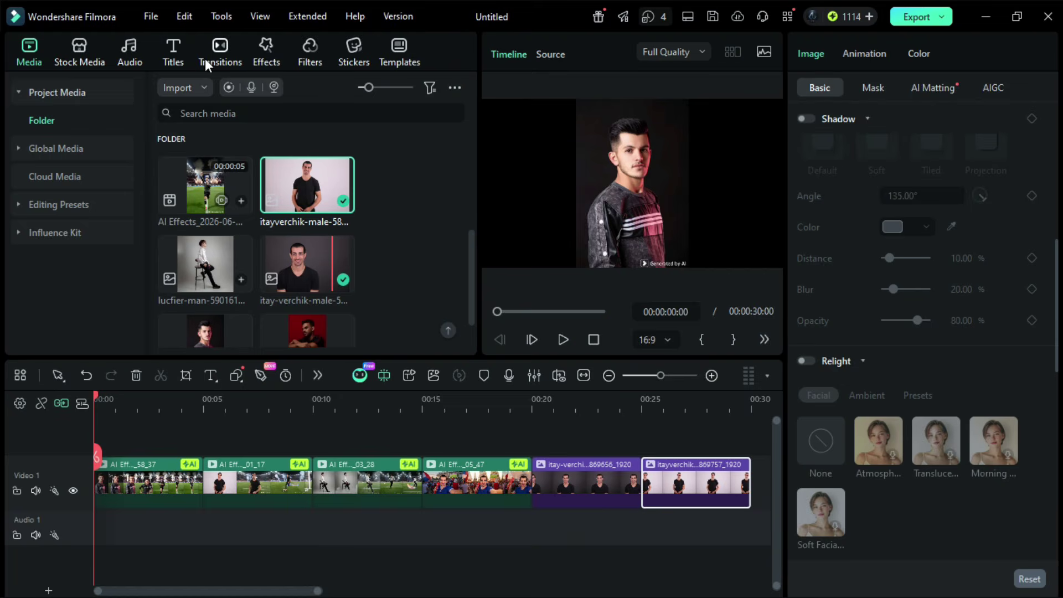
- Generate the Football Fever AI transition Lightning Spin Flow between the standing man's photo and the footballer photo at the end of Video 1
click(205, 61)
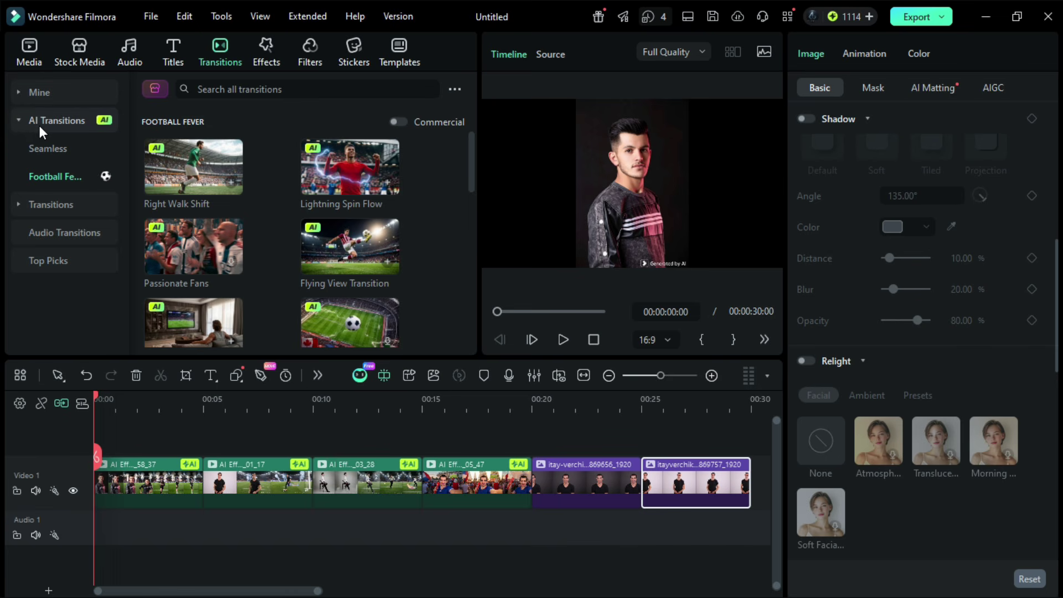
scroll(360, 166, down, 5)
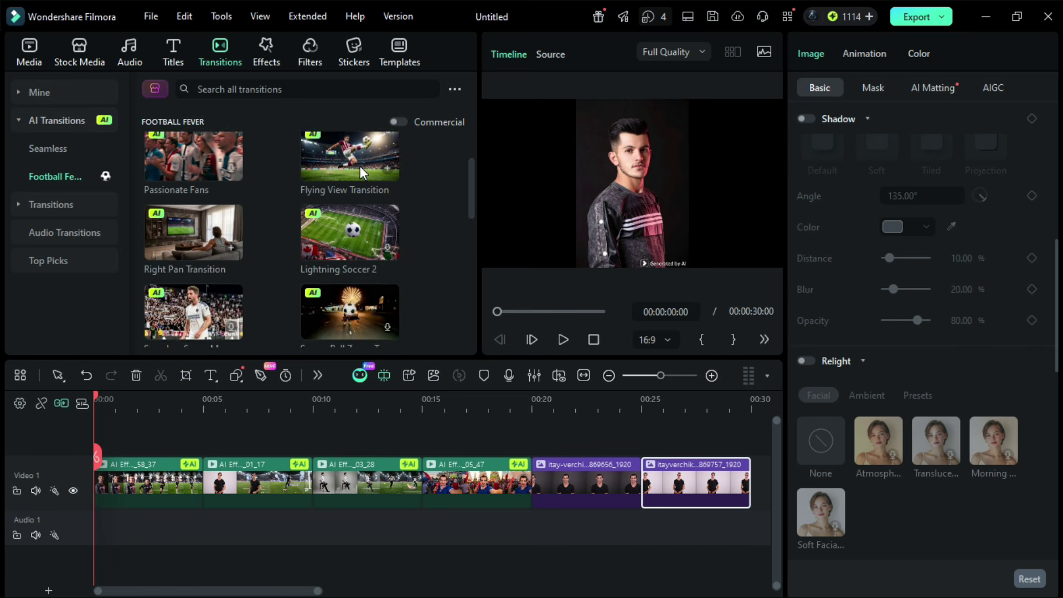
scroll(360, 166, down, 5)
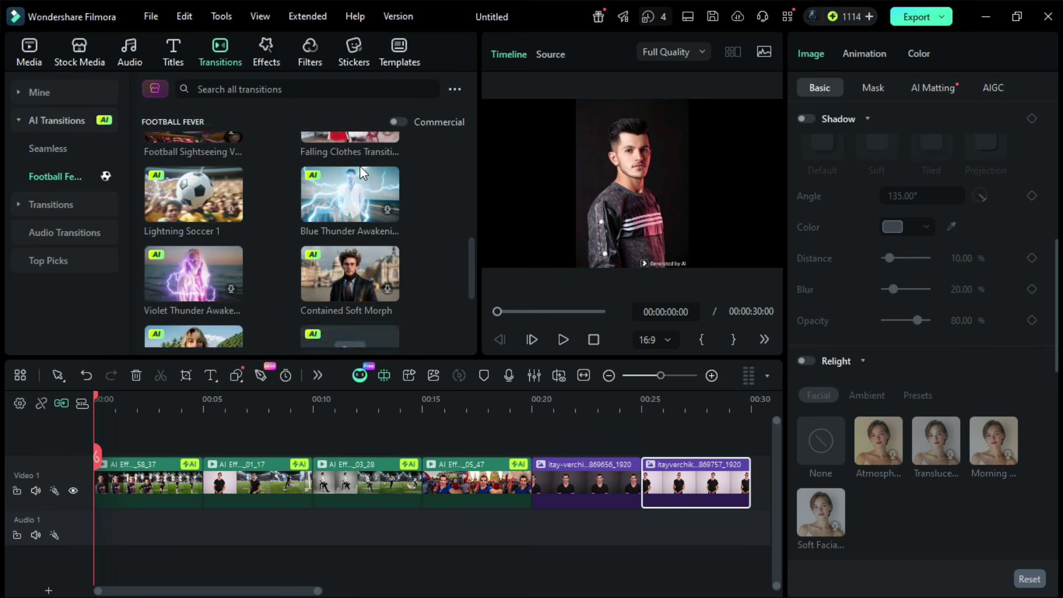
scroll(360, 166, down, 2)
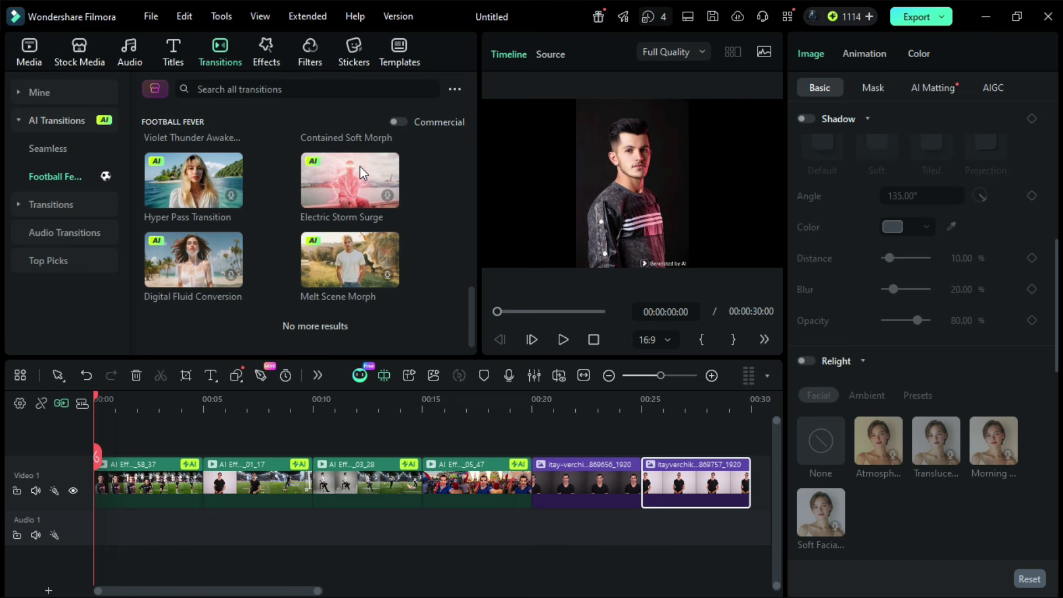
scroll(360, 167, up, 10)
scroll(360, 166, up, 2)
drag(318, 156, 595, 476)
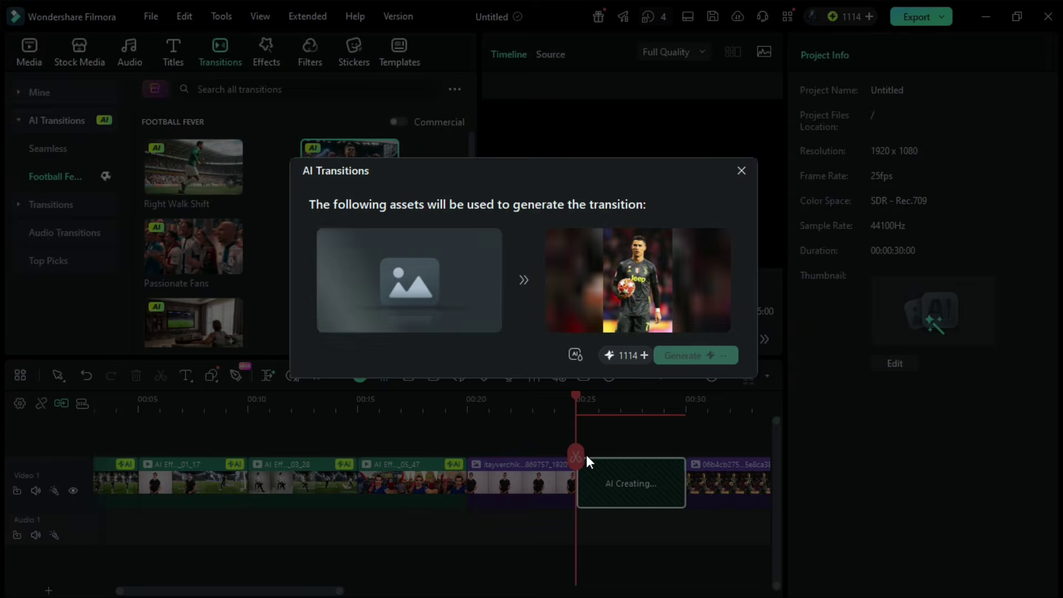
click(676, 354)
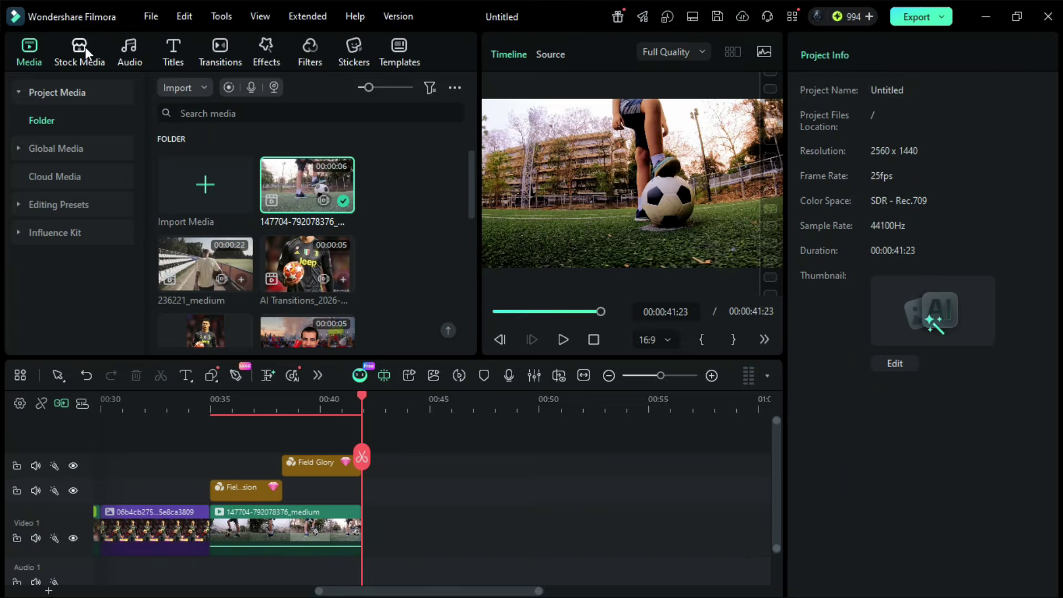
- Choose the Escape From Screen template from the UGC Sports video inspirations in the AI stock media
click(85, 47)
click(21, 121)
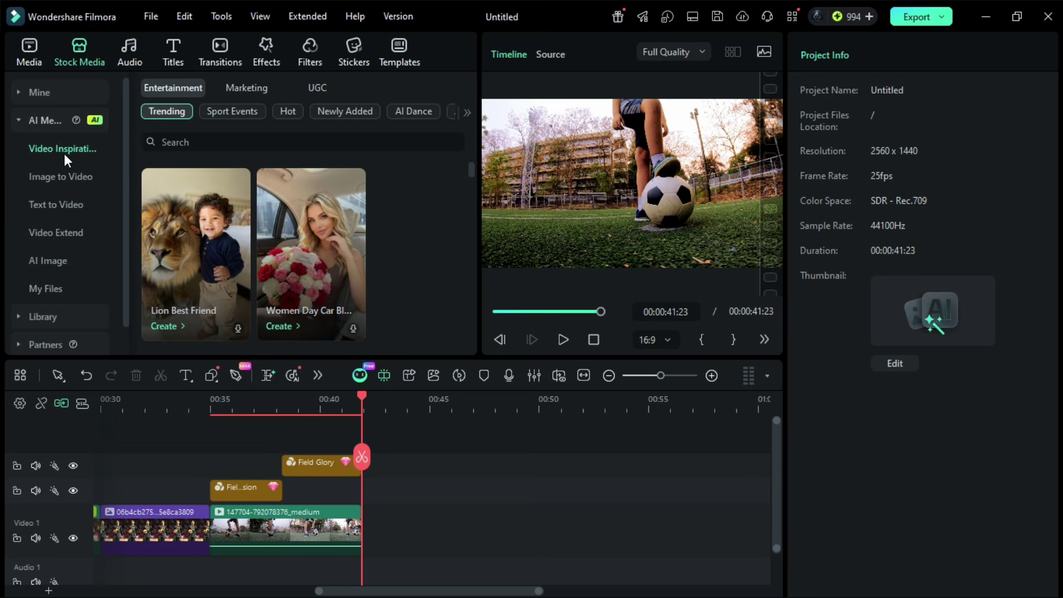
click(317, 88)
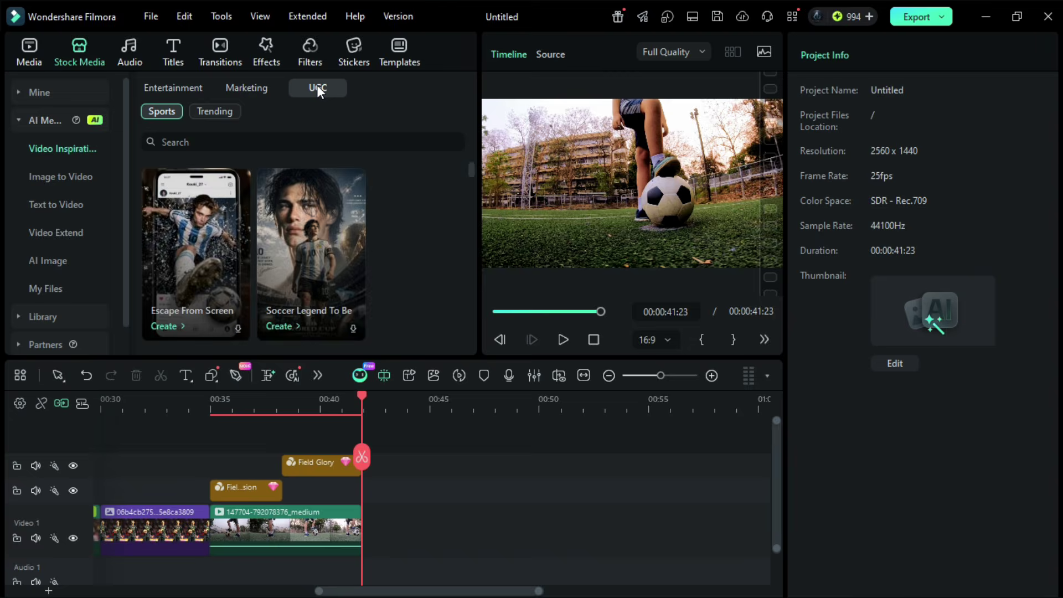
click(186, 254)
- Submit the red-background photo in Single image mode with Custom aspect ratio, generate the Escape From Screen video, and play it on the timeline
click(166, 305)
double_click(534, 169)
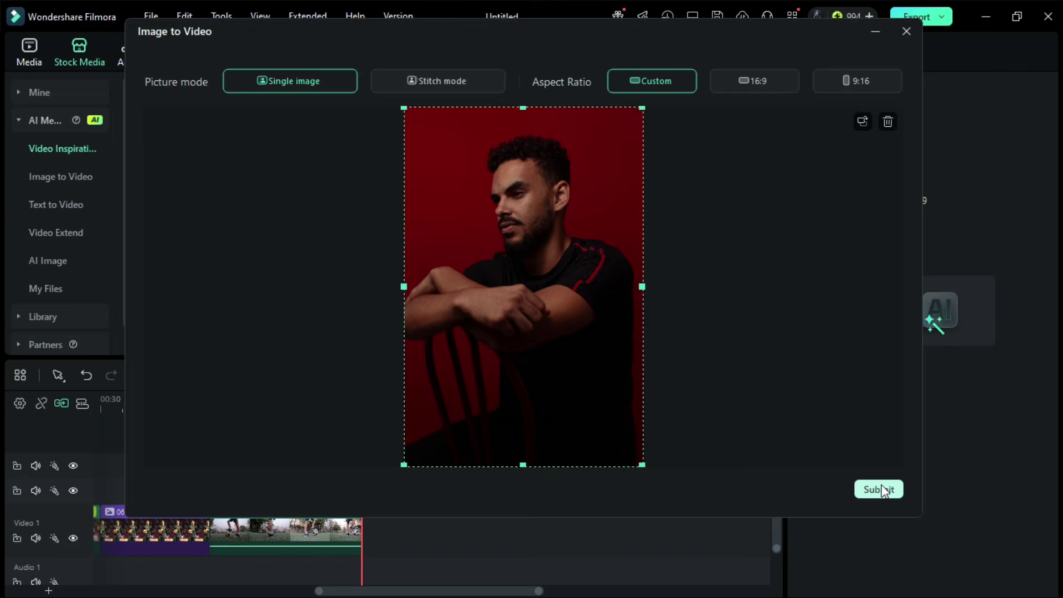
click(881, 489)
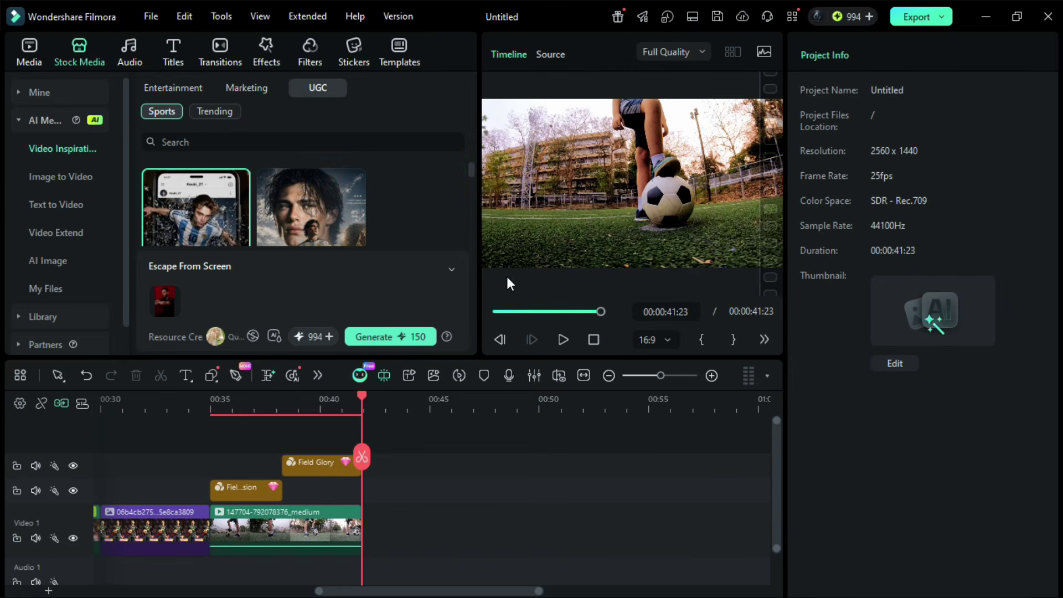
click(397, 337)
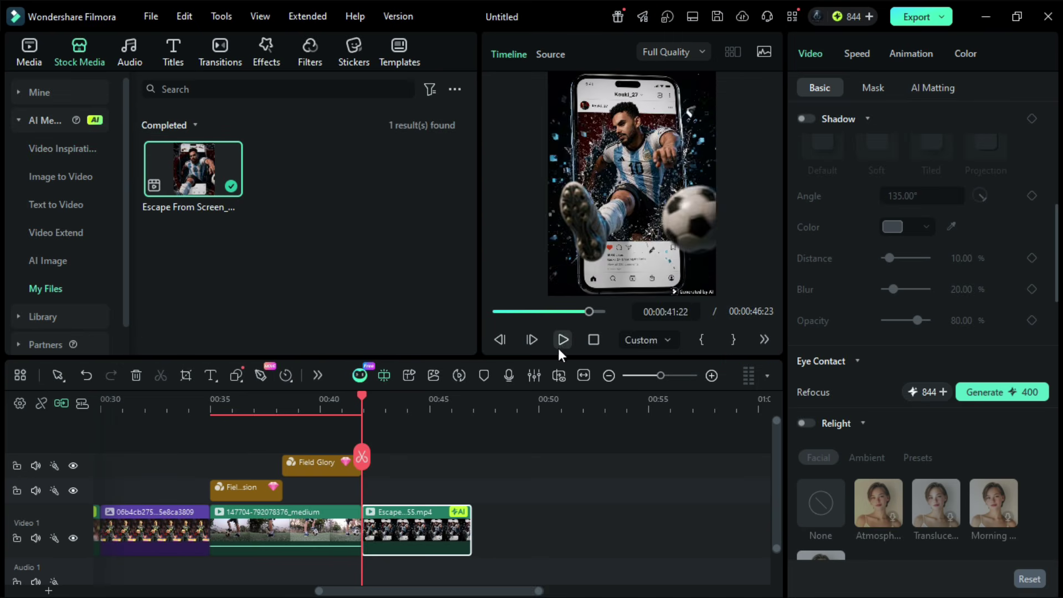
click(560, 346)
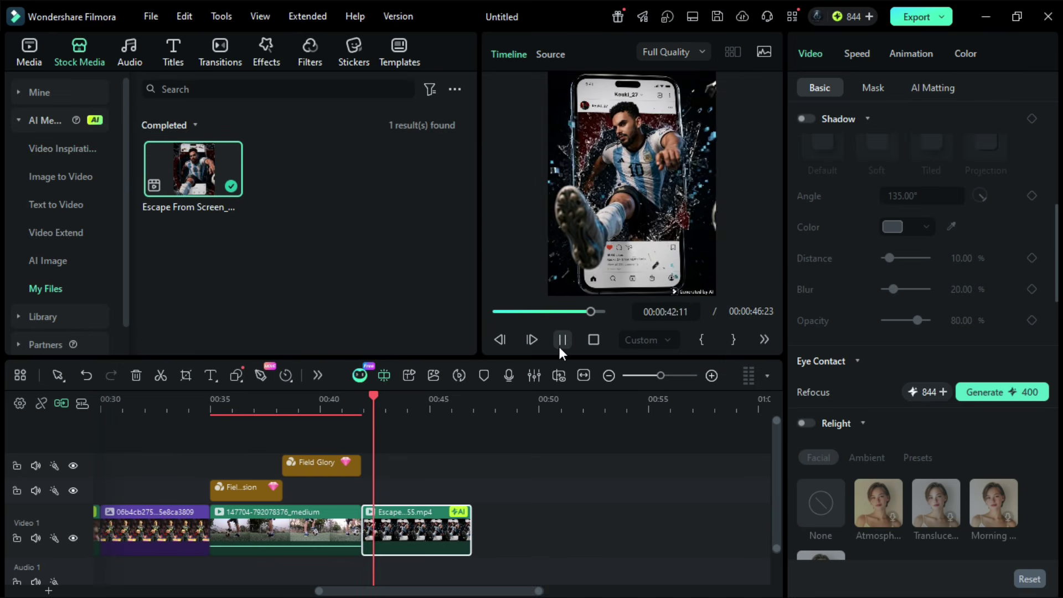